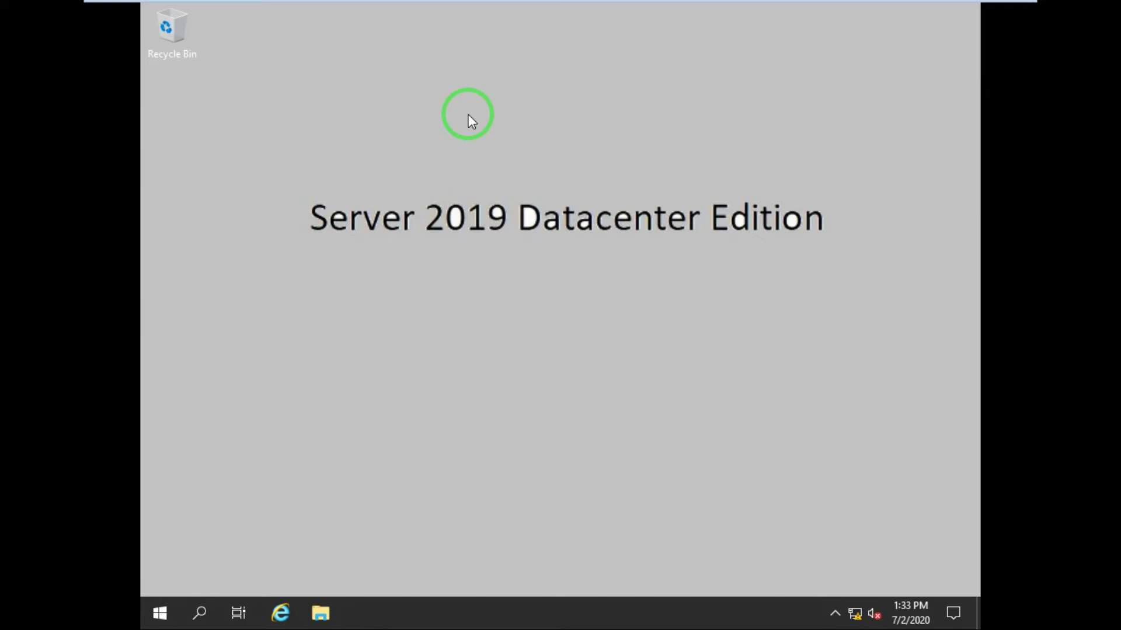
- View the Workstation home page and return to the Server-2019 virtual machine
{"action": "mouse_move", "coordinate": [821, 6]}
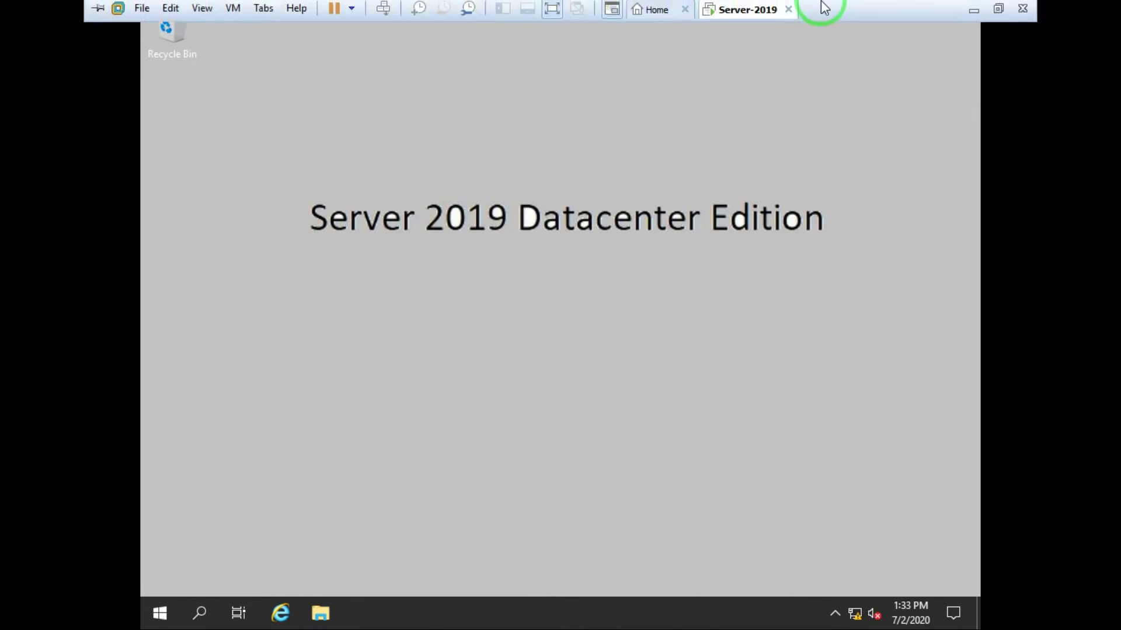
{"action": "left_click", "coordinate": [650, 11]}
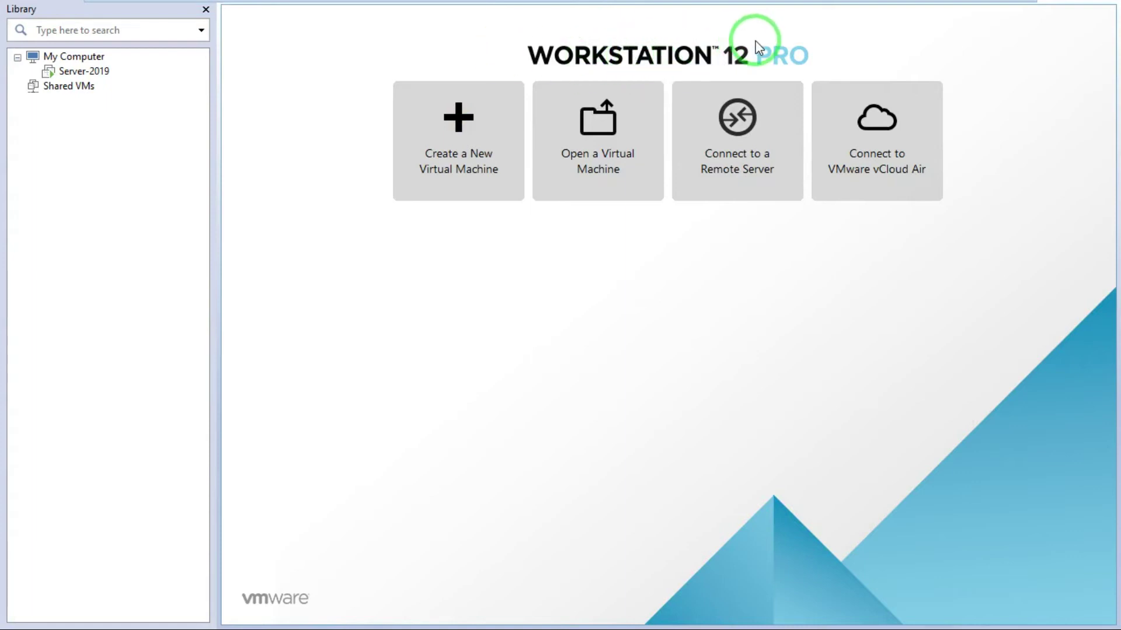
{"action": "left_click", "coordinate": [743, 13]}
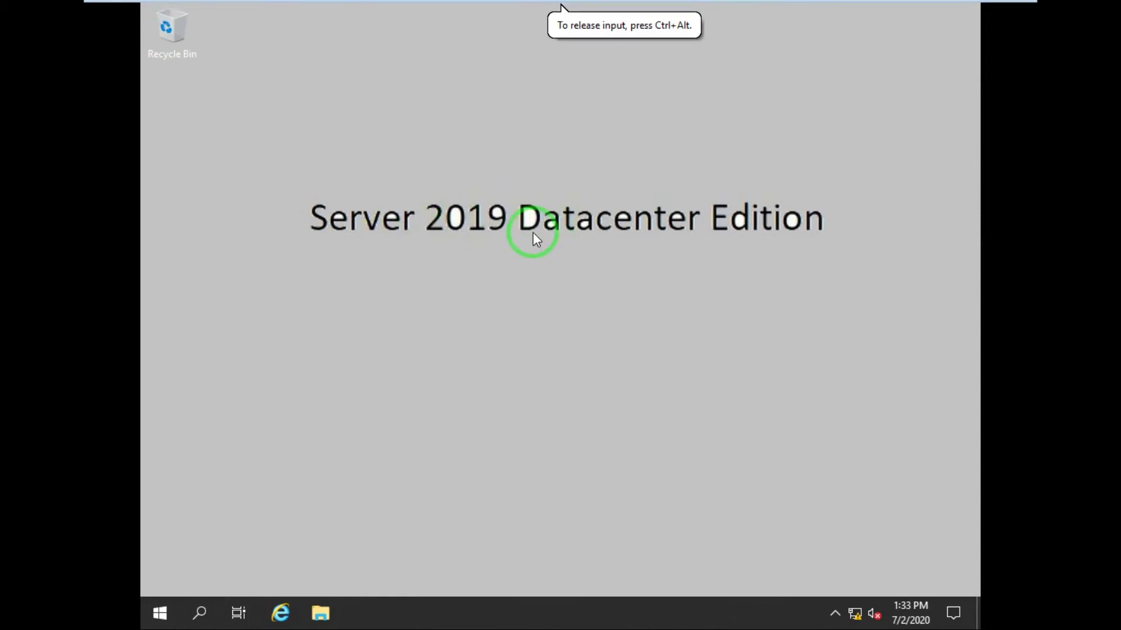
{"action": "right_click", "coordinate": [636, 271]}
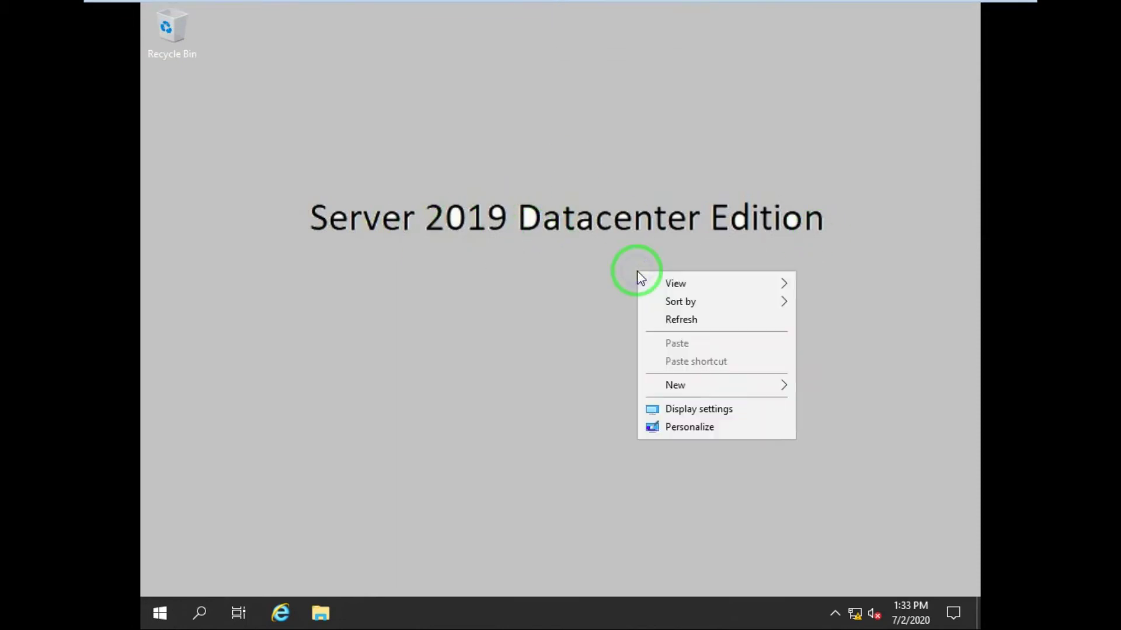
{"action": "left_click", "coordinate": [679, 318]}
{"action": "right_click", "coordinate": [681, 317]}
{"action": "left_click", "coordinate": [756, 366]}
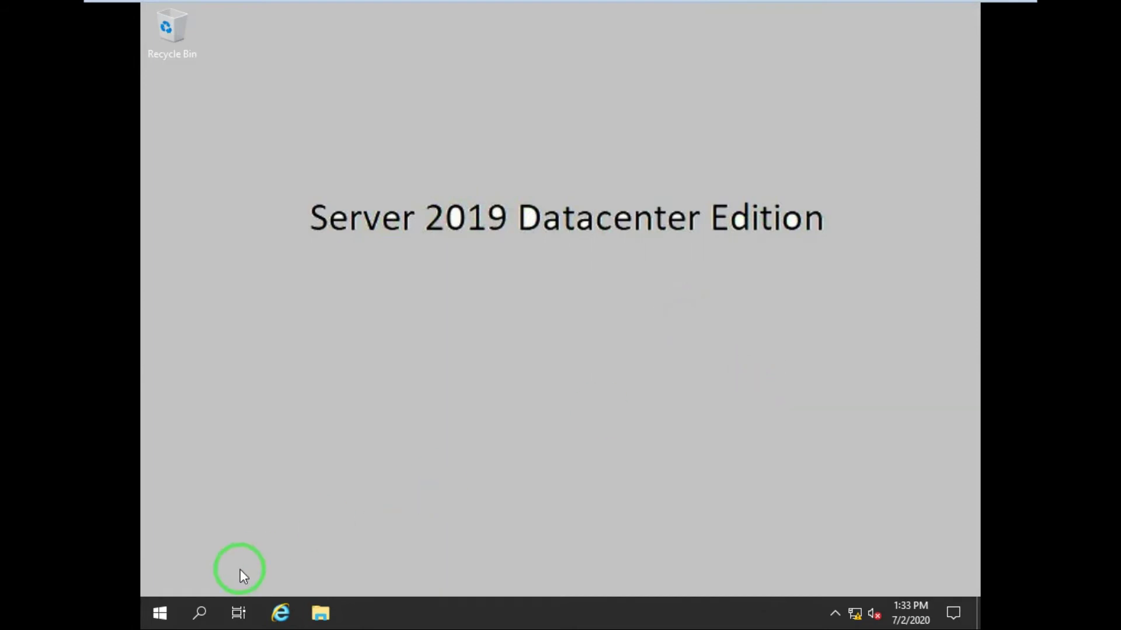
- Open Server Manager, dismissing the Windows Admin Center message, and review its list of administrative tools
{"action": "left_click", "coordinate": [155, 613]}
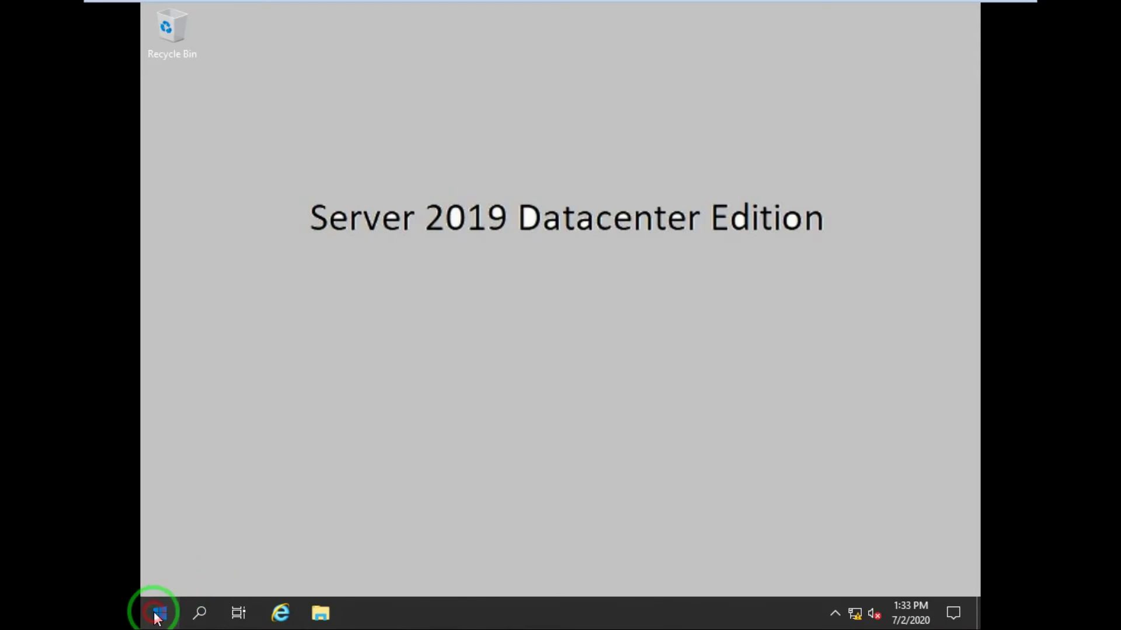
{"action": "left_click", "coordinate": [457, 141]}
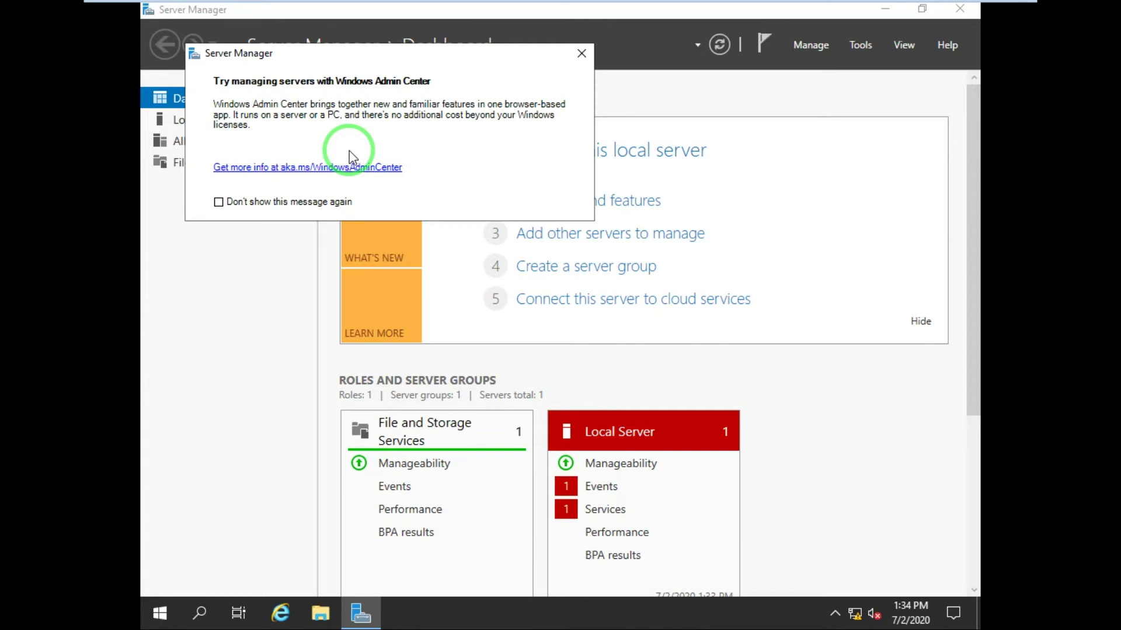
{"action": "left_click", "coordinate": [581, 55]}
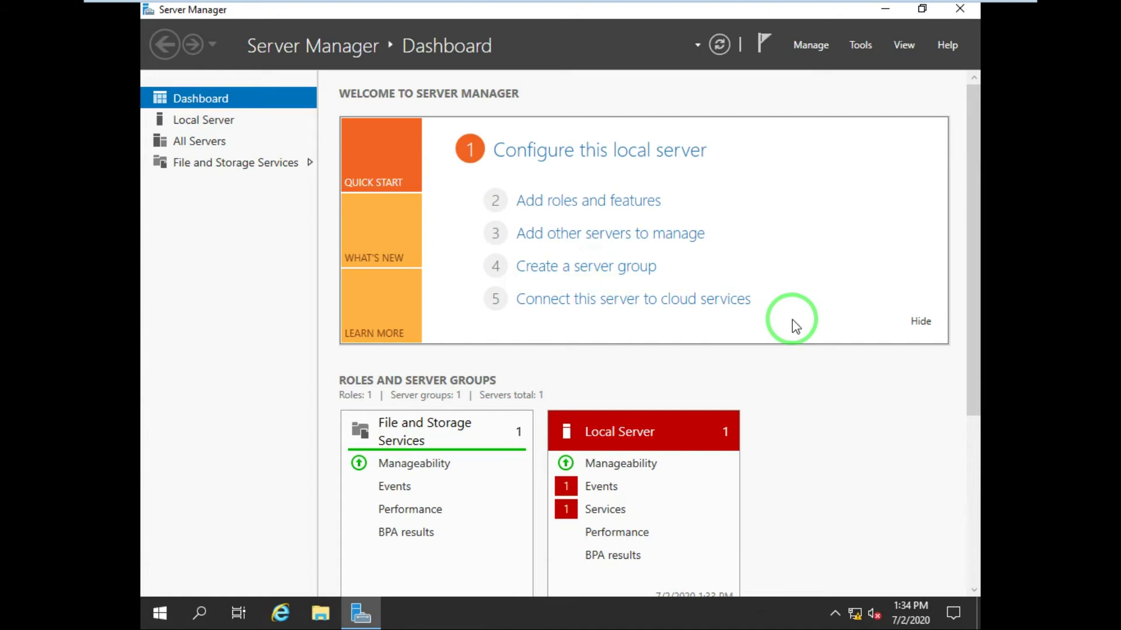
{"action": "left_click", "coordinate": [861, 47]}
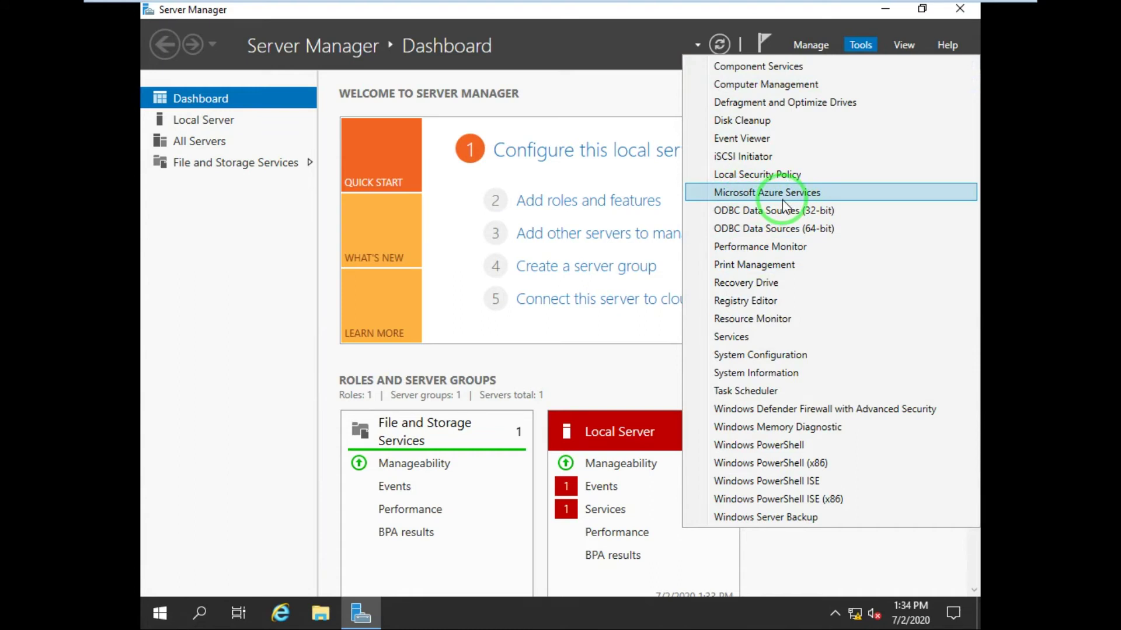
{"action": "left_click", "coordinate": [613, 93]}
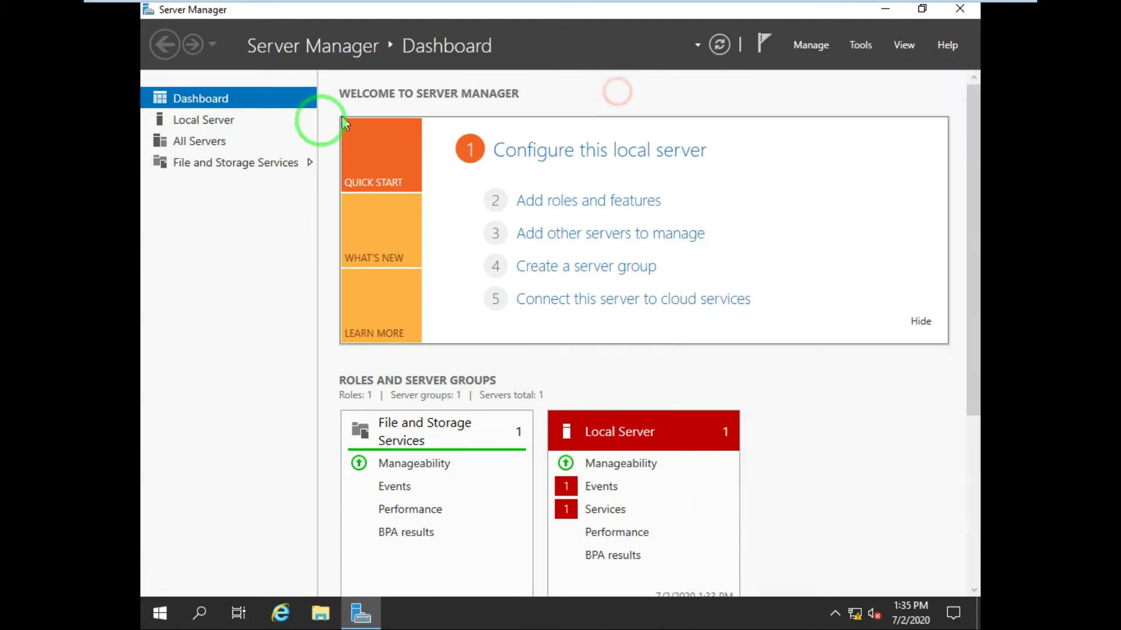
- Examine the local server's properties and the All Servers view, closing Server Manager at the end
{"action": "left_click", "coordinate": [196, 120]}
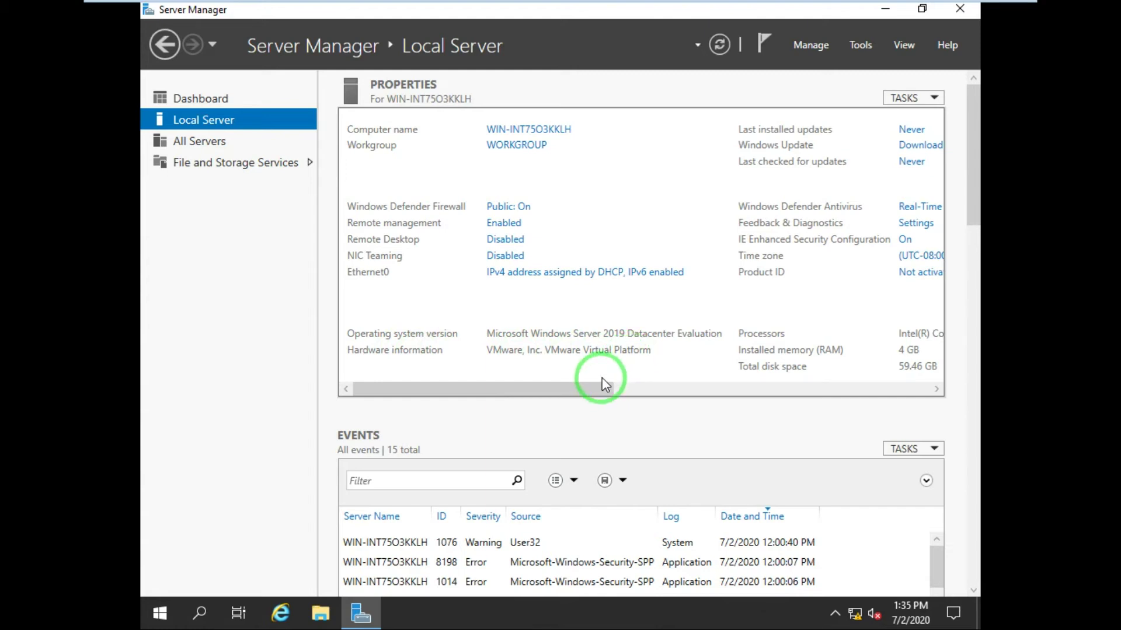
{"action": "left_click_drag", "start_coordinate": [592, 391], "coordinate": [748, 392]}
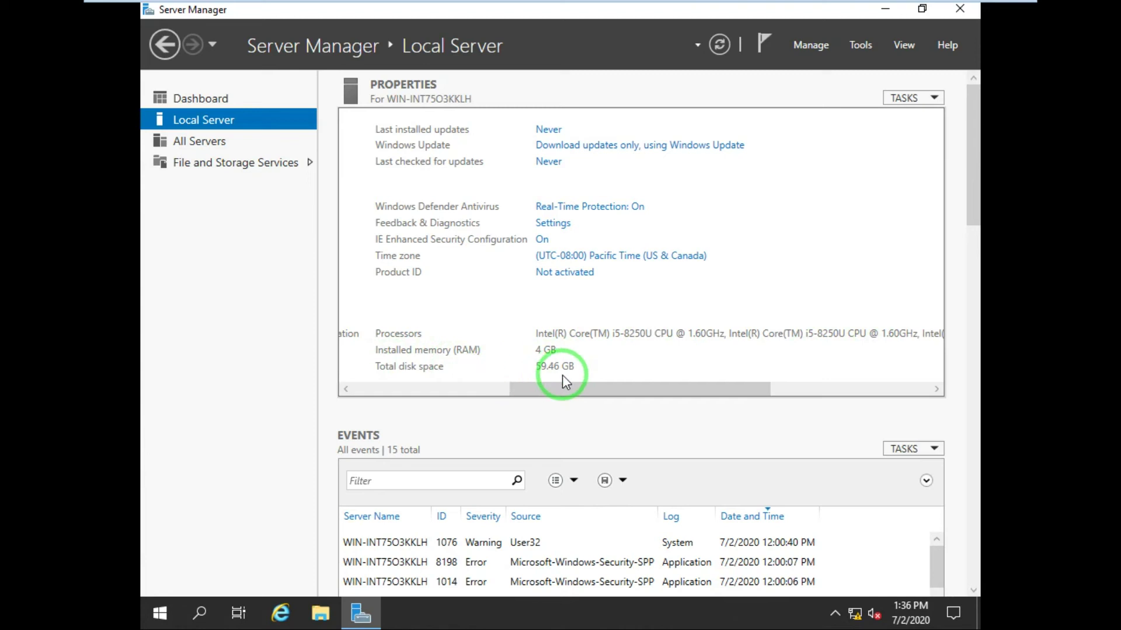
{"action": "left_click_drag", "start_coordinate": [562, 386], "coordinate": [369, 383]}
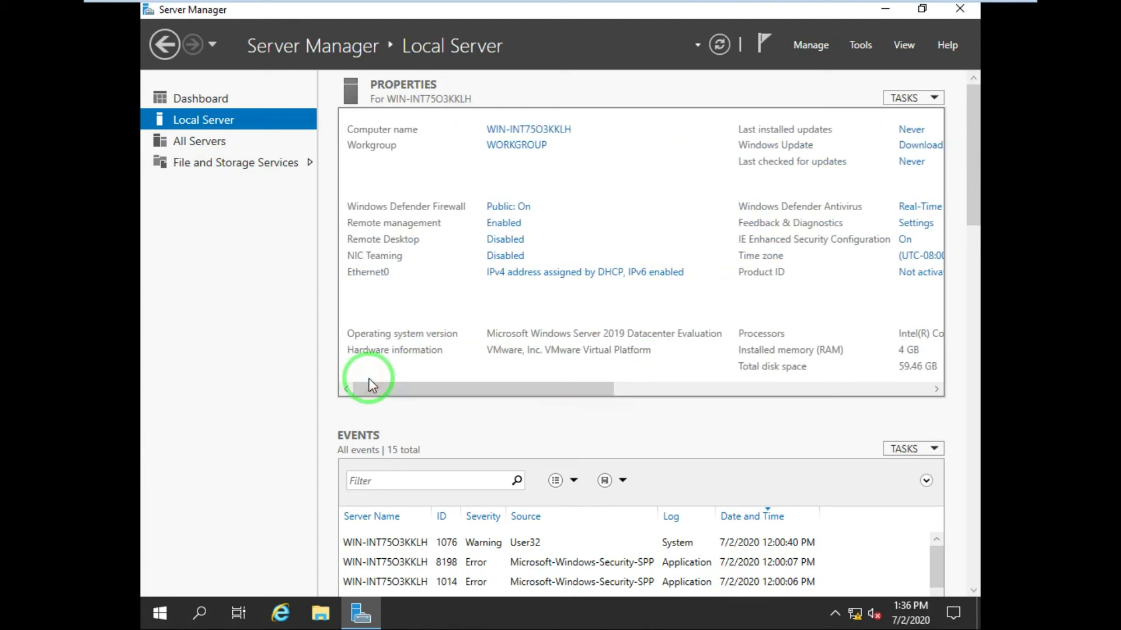
{"action": "left_click", "coordinate": [227, 147]}
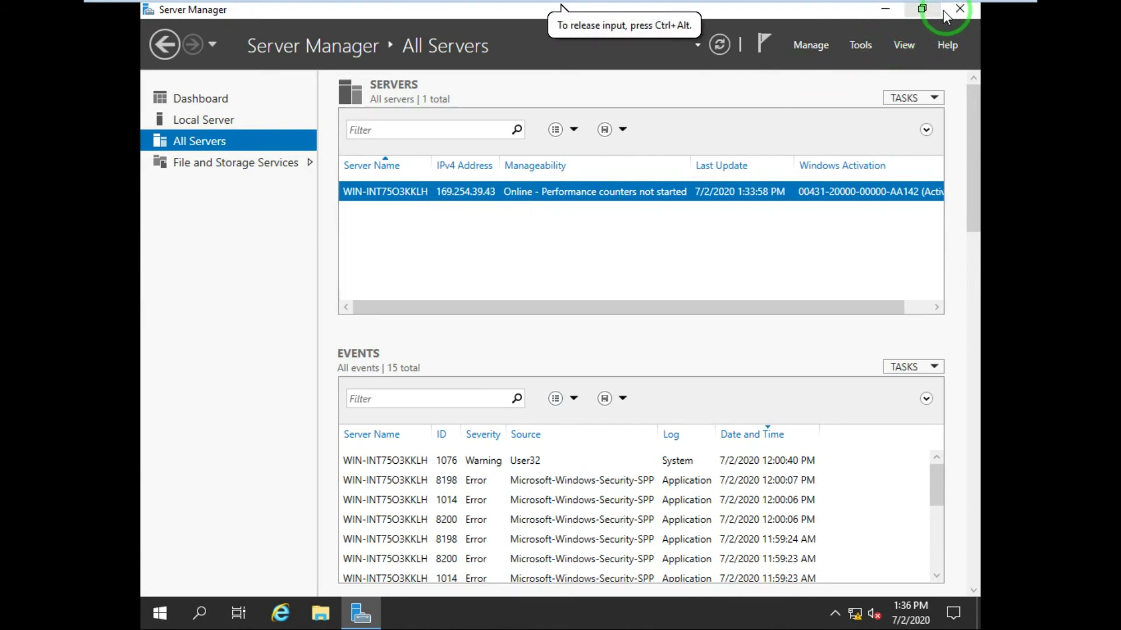
{"action": "left_click", "coordinate": [958, 13]}
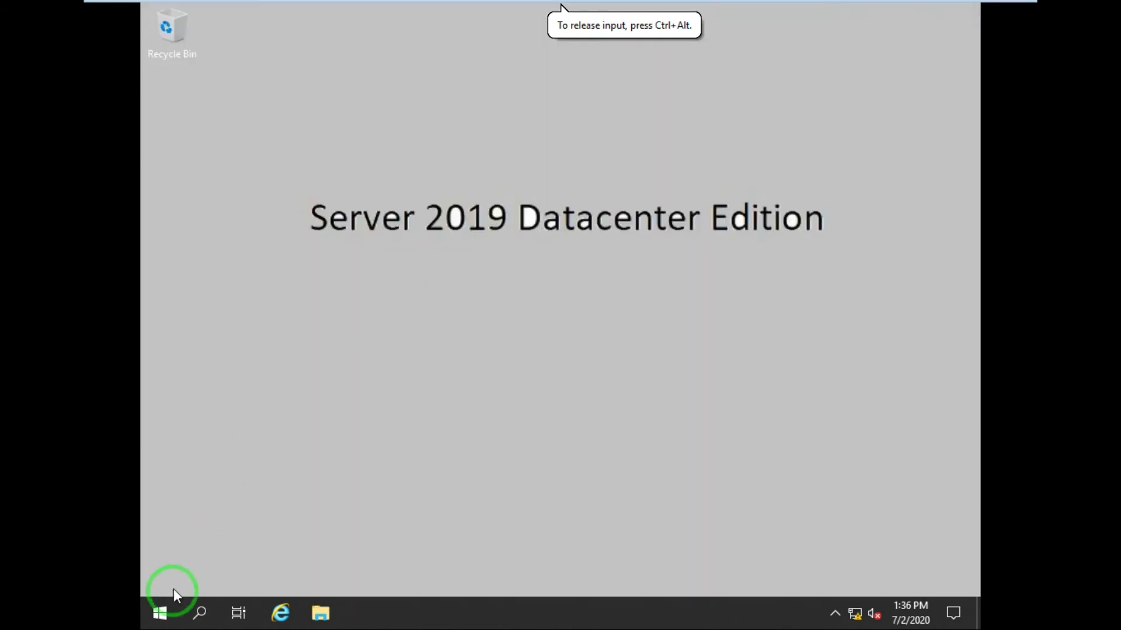
- Browse the Windows Administrative Tools programs and look at a Windows PowerShell console, closing it again
{"action": "left_click", "coordinate": [156, 618]}
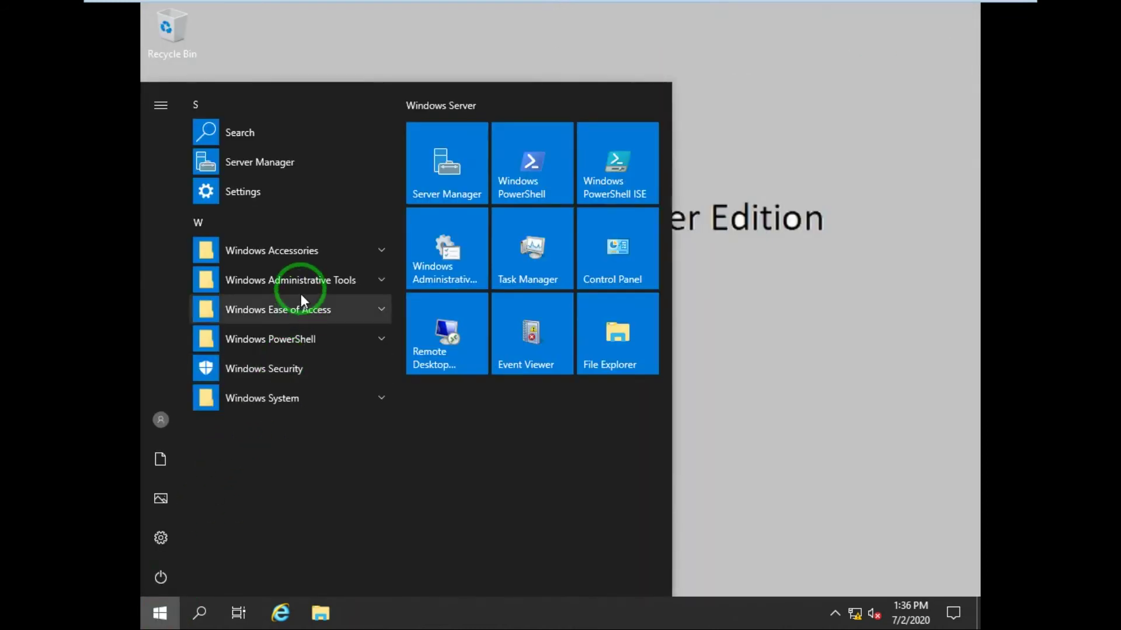
{"action": "left_click", "coordinate": [331, 287]}
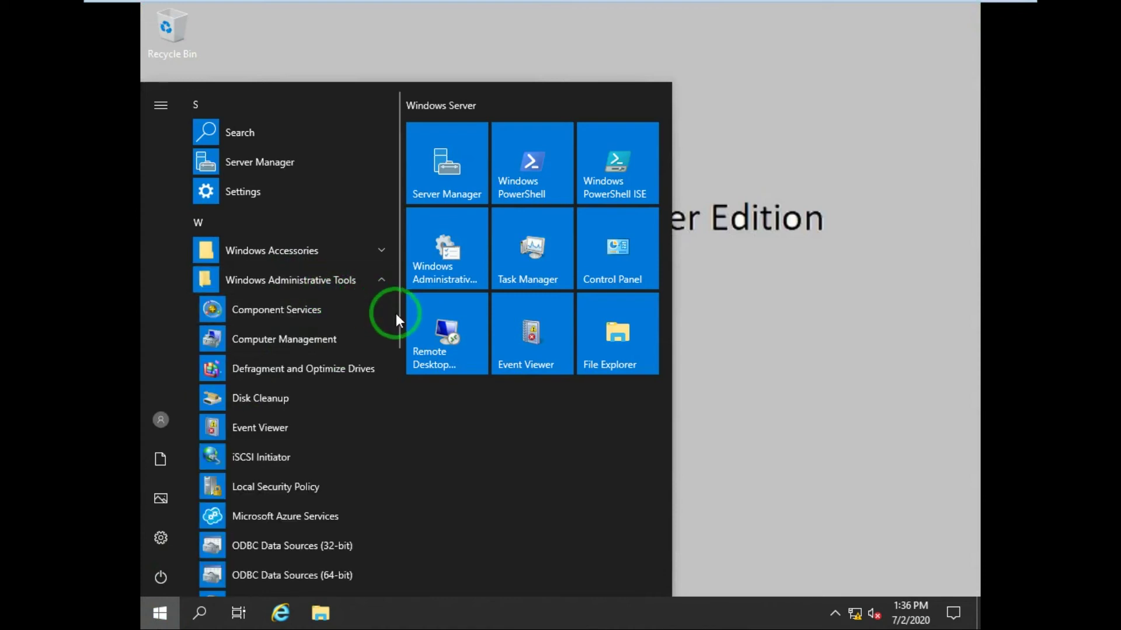
{"action": "left_click_drag", "start_coordinate": [397, 315], "coordinate": [397, 385]}
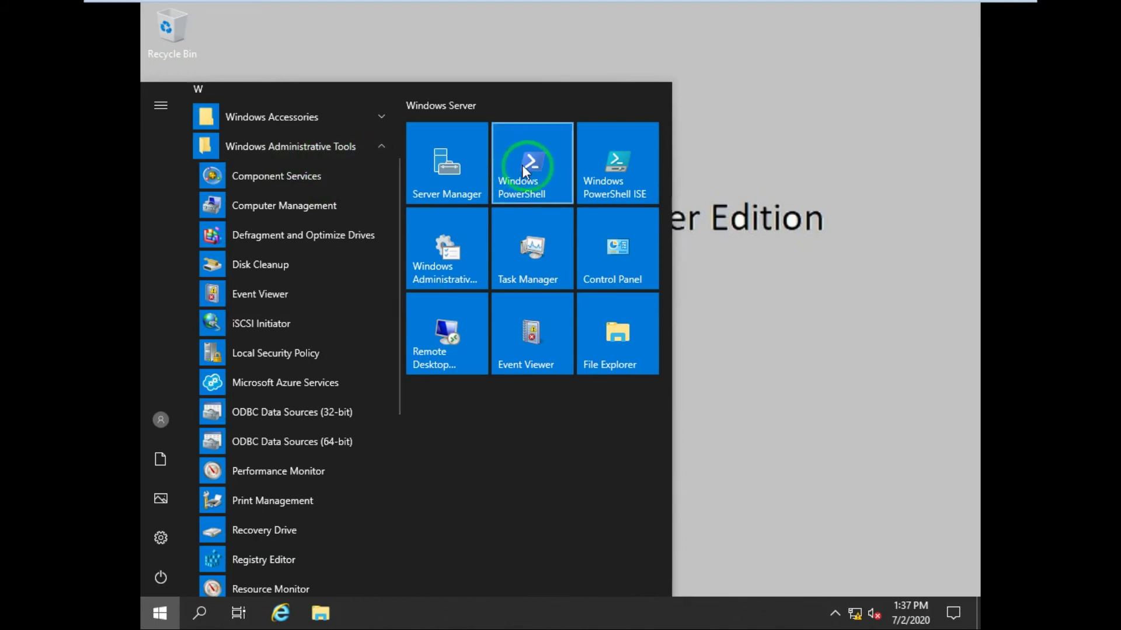
{"action": "left_click", "coordinate": [544, 173]}
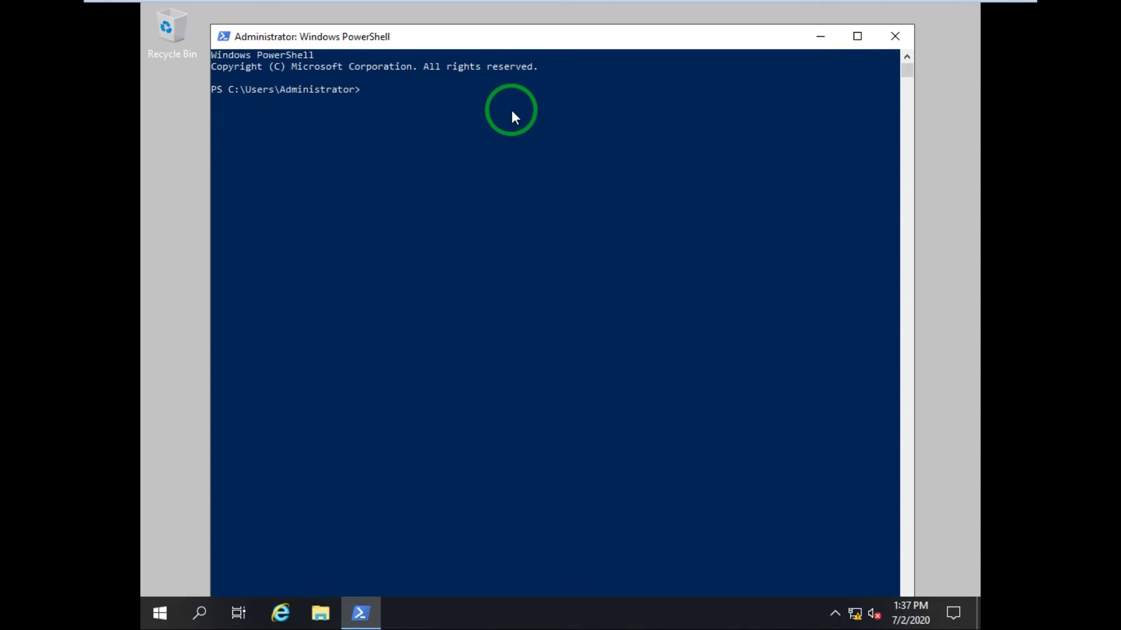
{"action": "left_click", "coordinate": [899, 37]}
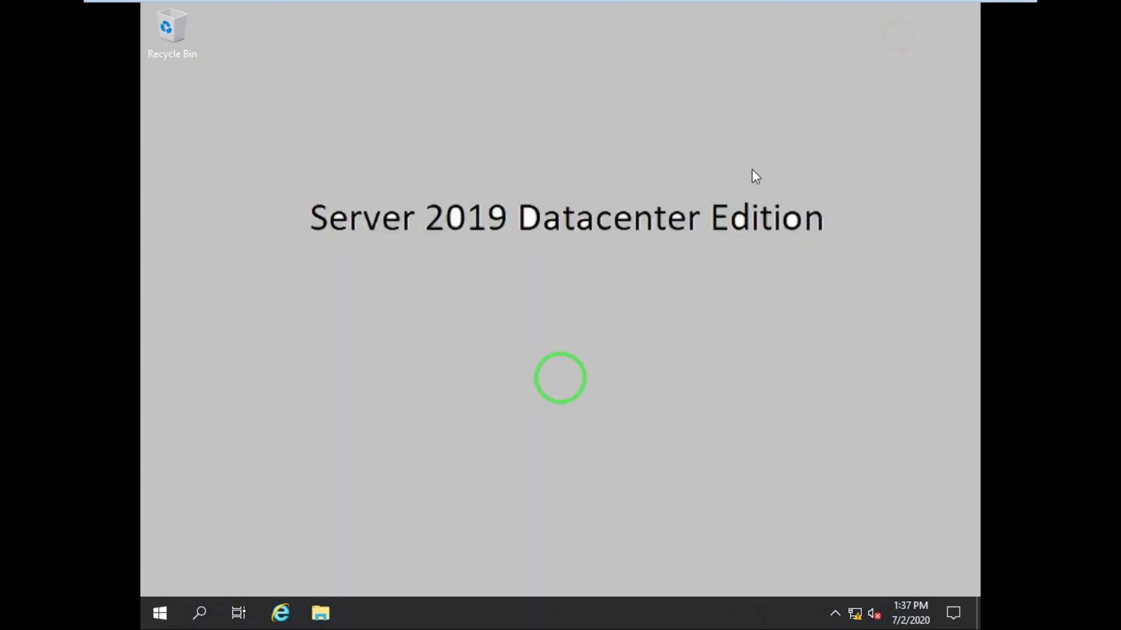
- Look at Windows PowerShell ISE, launching a separate PowerShell console from it and clearing the ISE console, and close both windows
{"action": "left_click", "coordinate": [157, 613]}
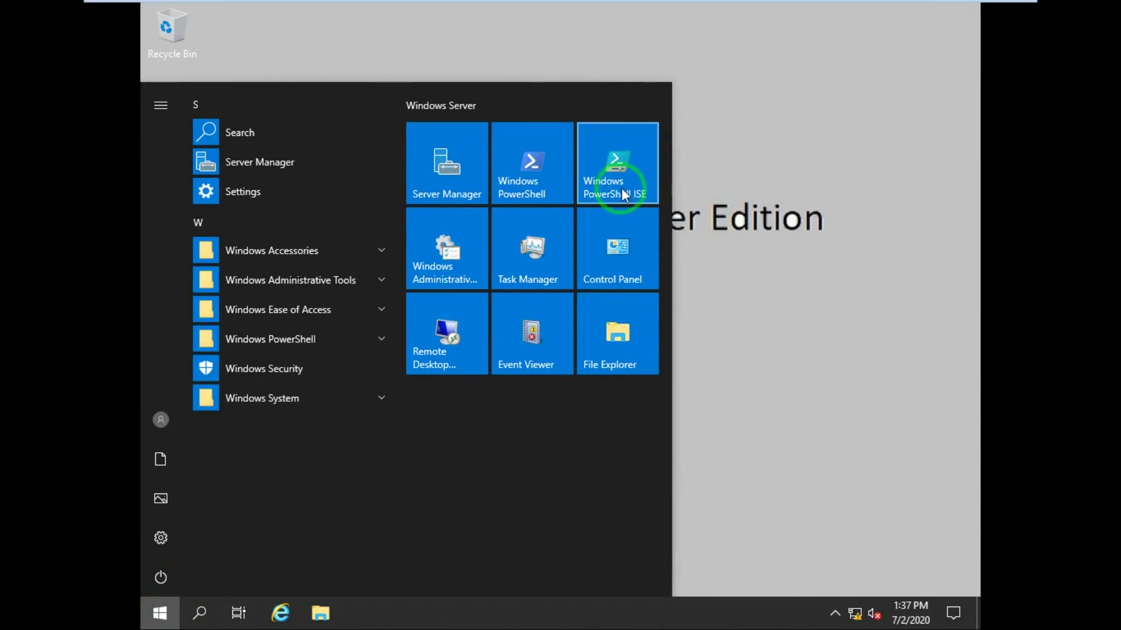
{"action": "left_click", "coordinate": [610, 163]}
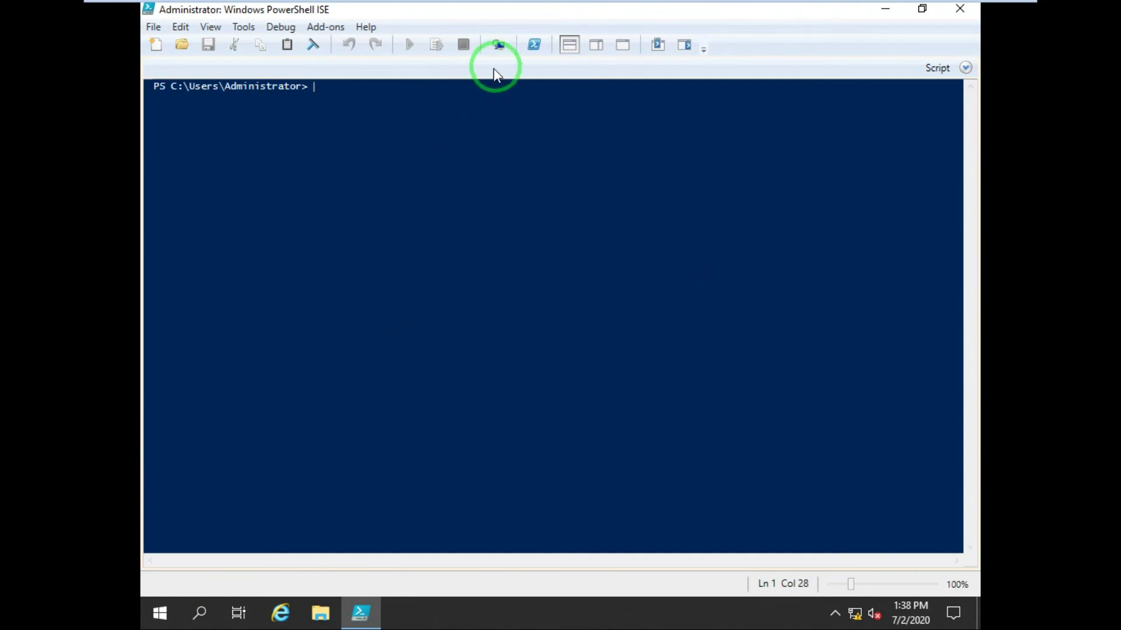
{"action": "left_click", "coordinate": [532, 47]}
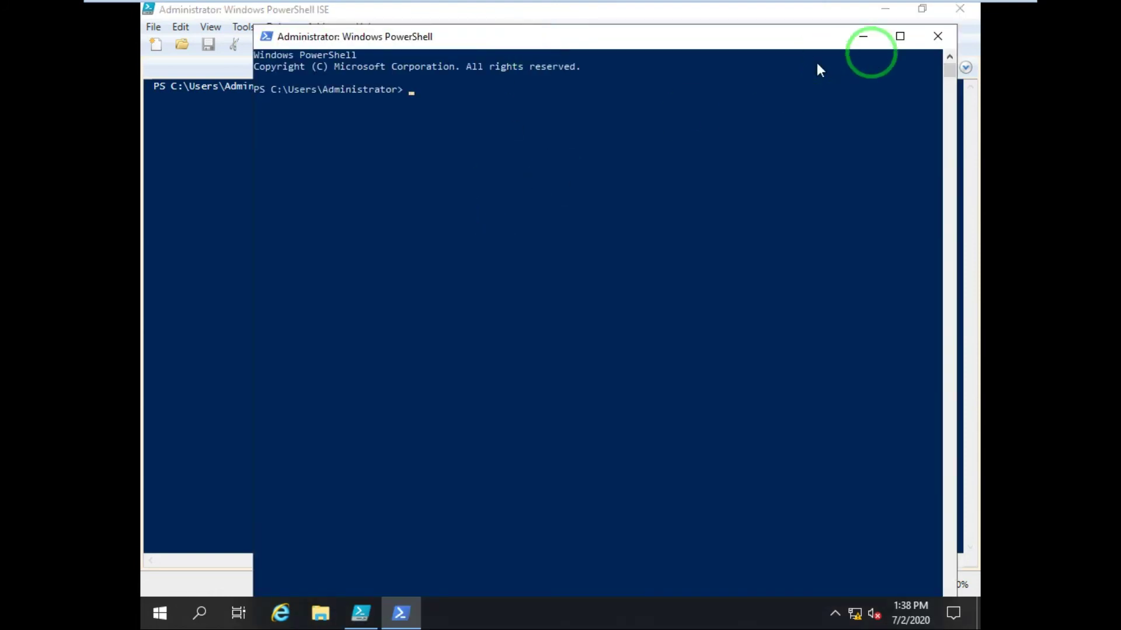
{"action": "left_click", "coordinate": [938, 36]}
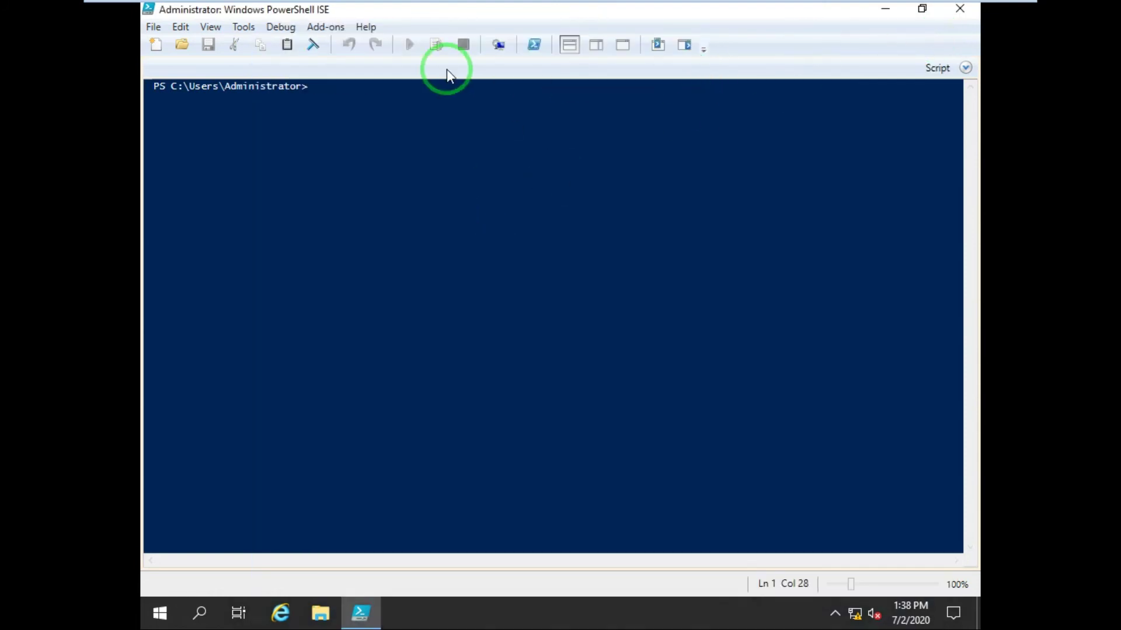
{"action": "left_click", "coordinate": [312, 44]}
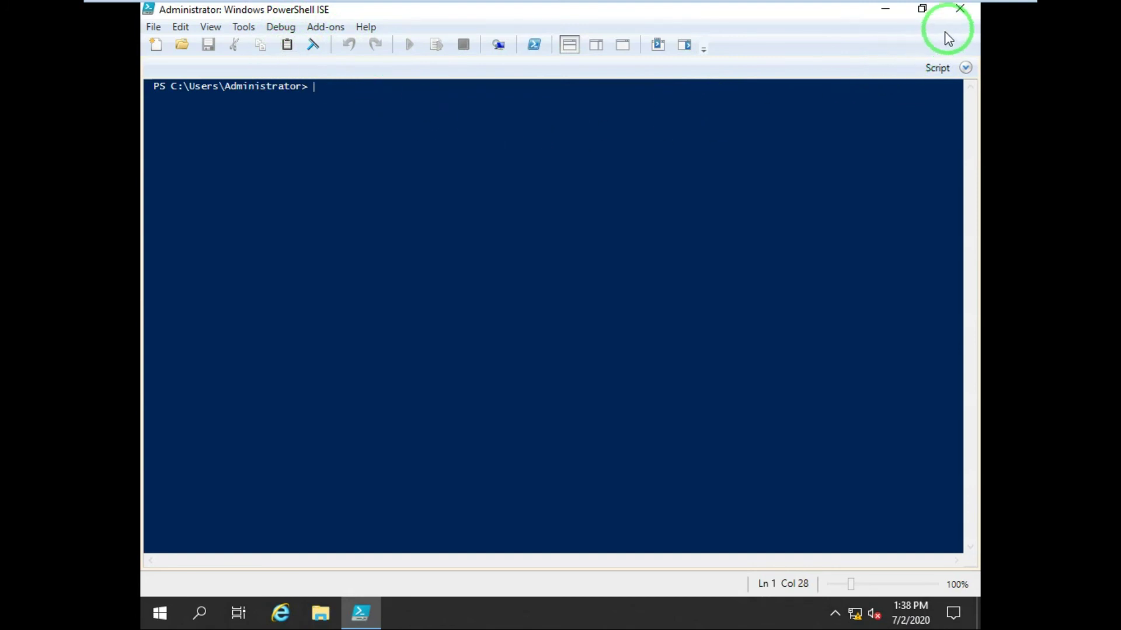
{"action": "left_click", "coordinate": [964, 16]}
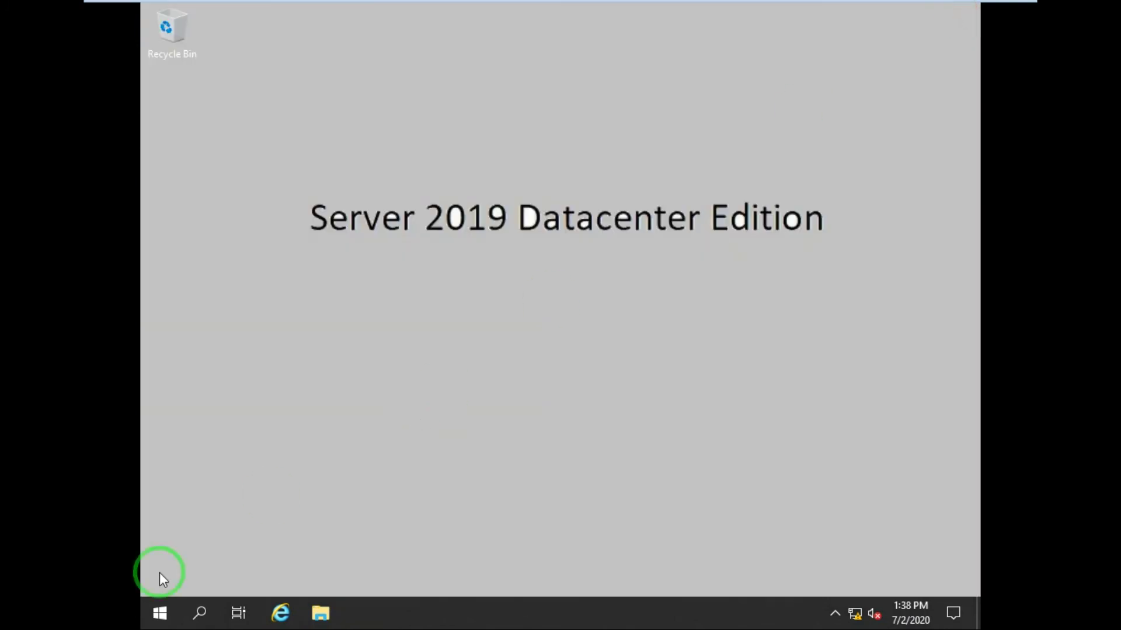
- Open Event Viewer from the Windows Administrative Tools
{"action": "left_click", "coordinate": [160, 612]}
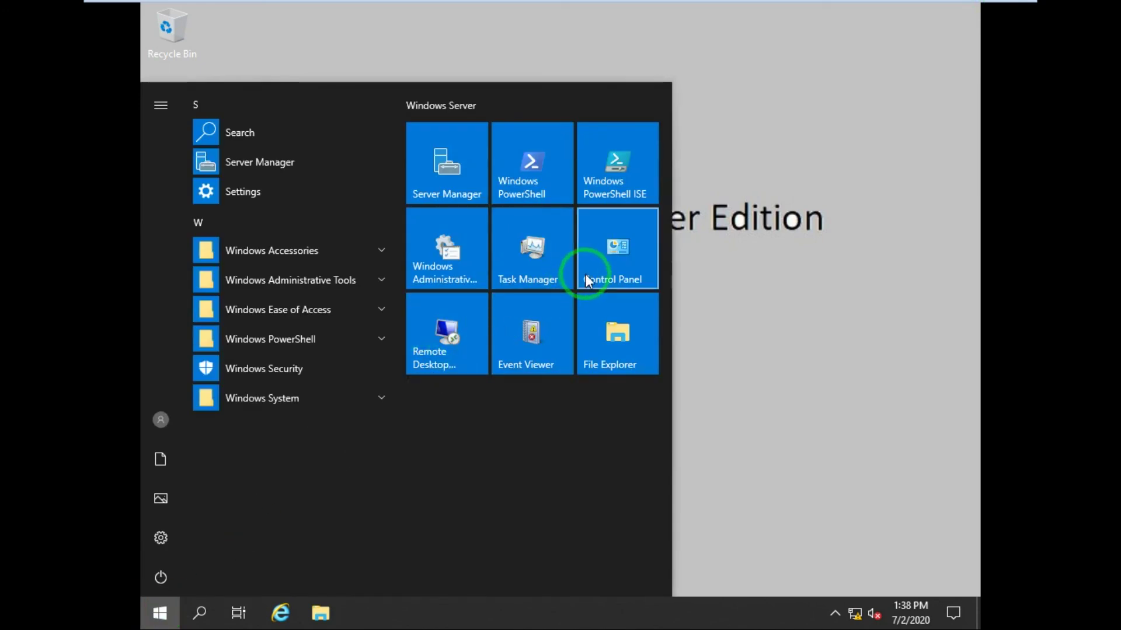
{"action": "left_click", "coordinate": [341, 291]}
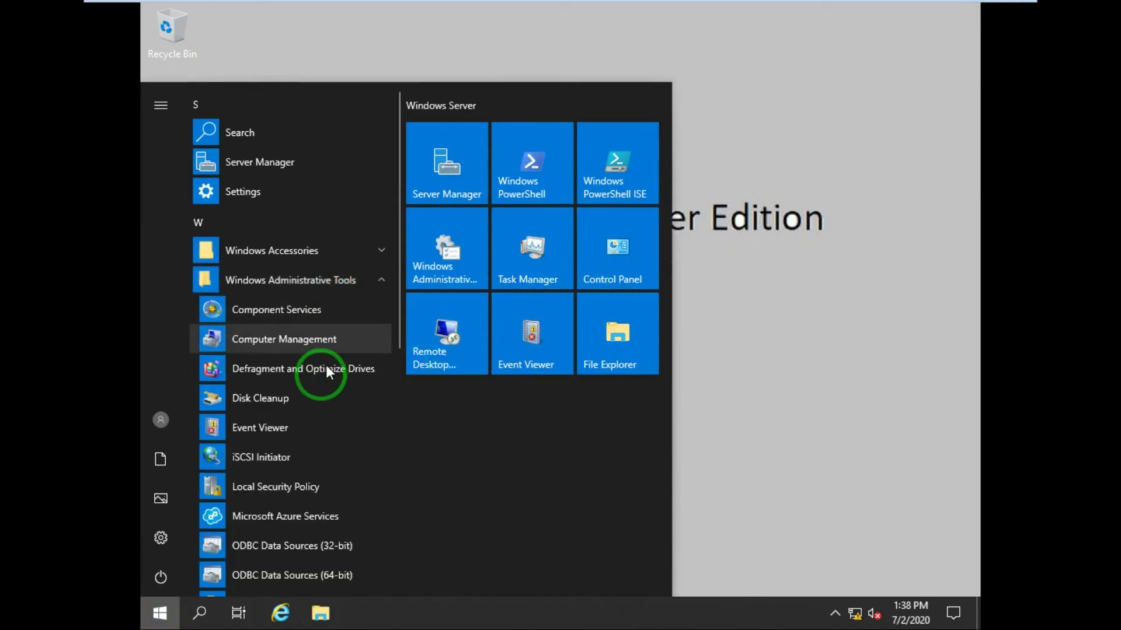
{"action": "left_click", "coordinate": [282, 436]}
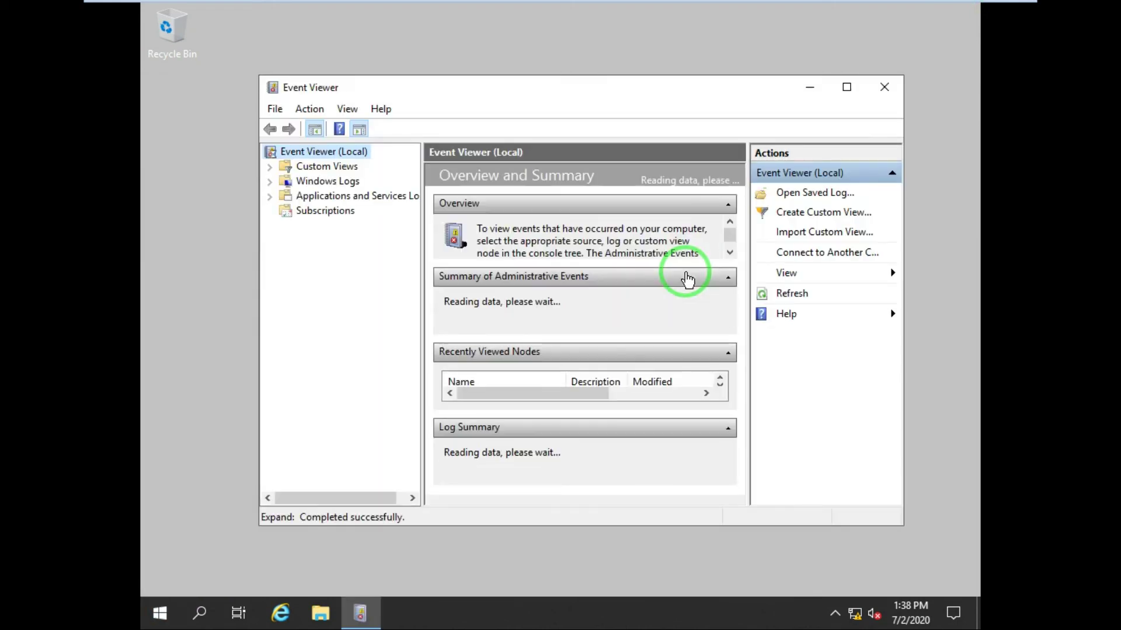
- Review the Application, Setup and System logs under Windows Logs, and the Hardware Events log under Applications and Services Logs
{"action": "left_click", "coordinate": [355, 183]}
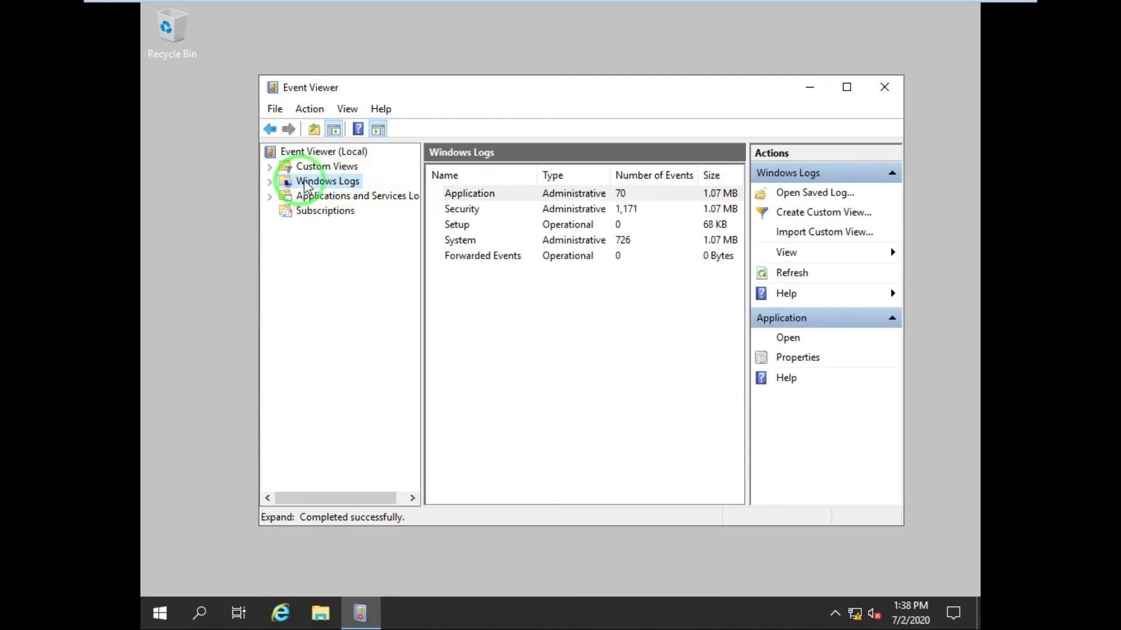
{"action": "left_click", "coordinate": [270, 182]}
{"action": "left_click", "coordinate": [324, 198]}
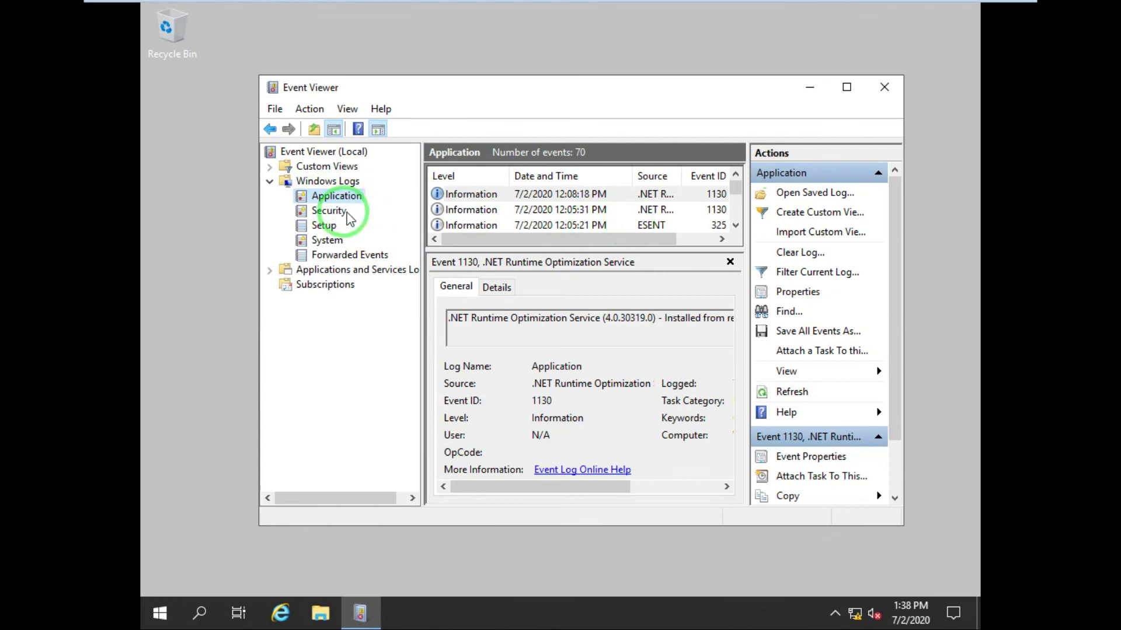
{"action": "left_click", "coordinate": [321, 226]}
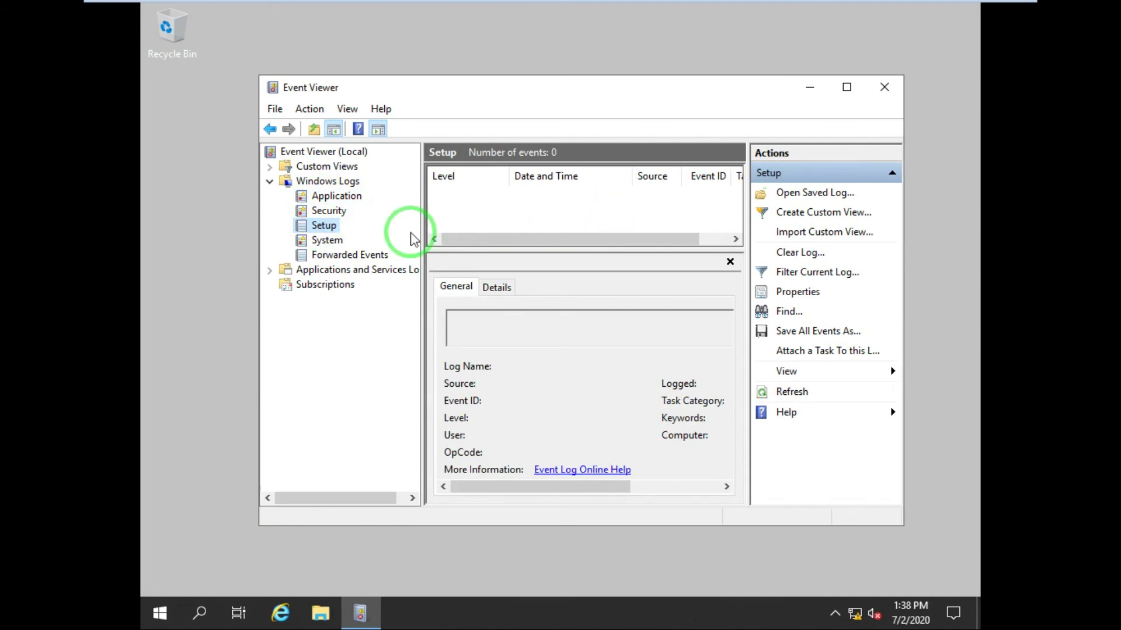
{"action": "left_click", "coordinate": [331, 241]}
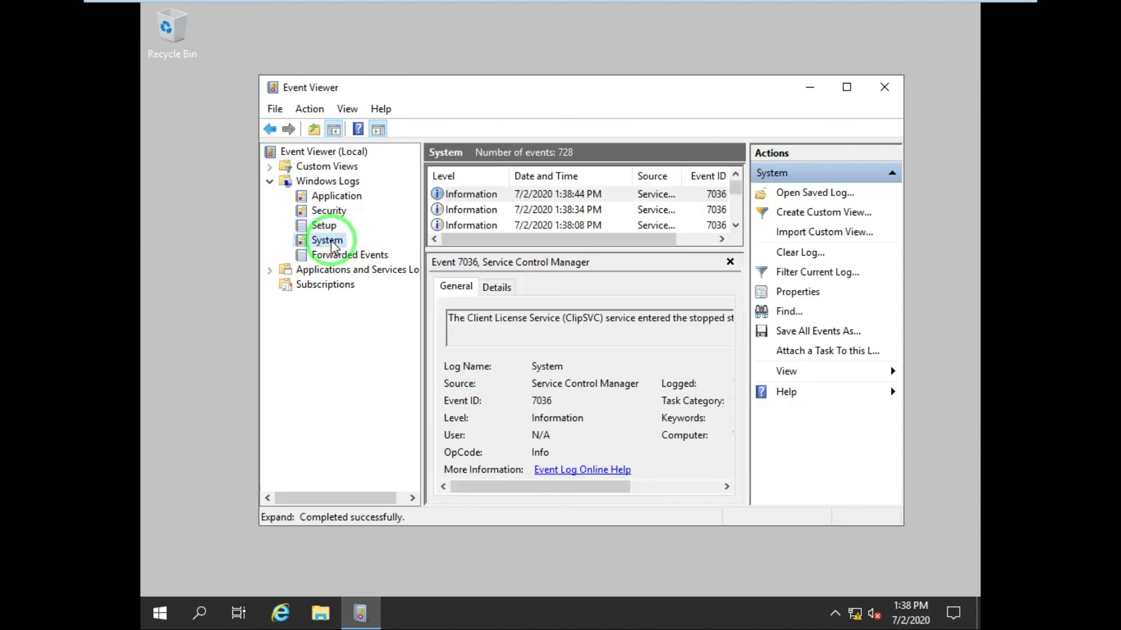
{"action": "left_click", "coordinate": [270, 270]}
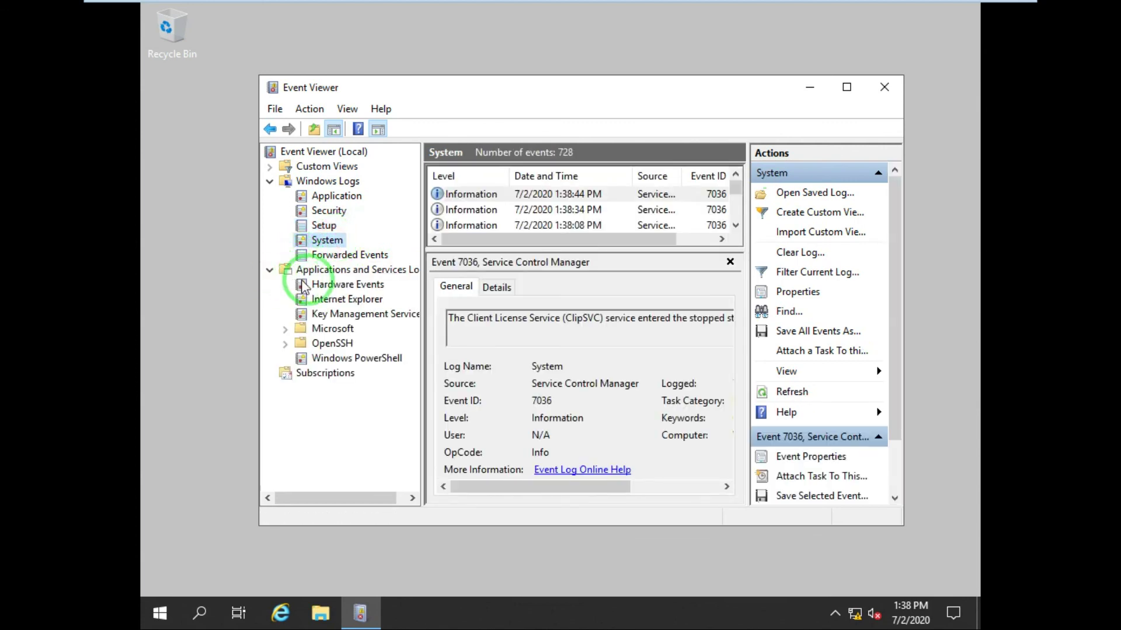
{"action": "left_click", "coordinate": [340, 286]}
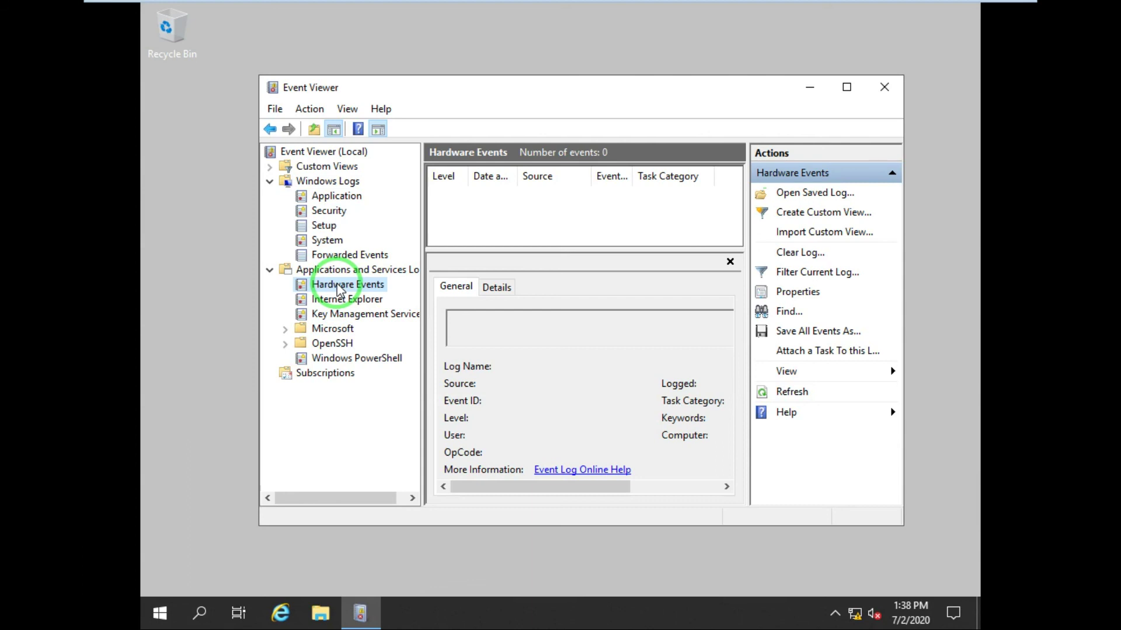
- Close Event Viewer and check the Components of Server 2019 slide in PowerPoint, returning to the Server-2019 virtual machine
{"action": "left_click", "coordinate": [885, 87]}
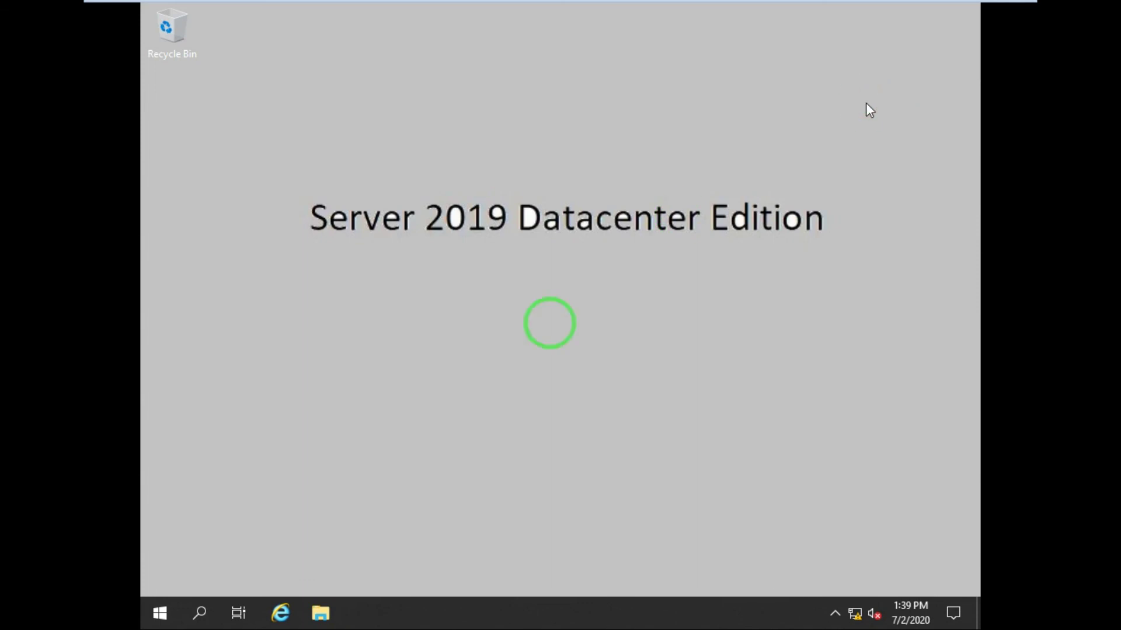
{"action": "left_click", "coordinate": [974, 12]}
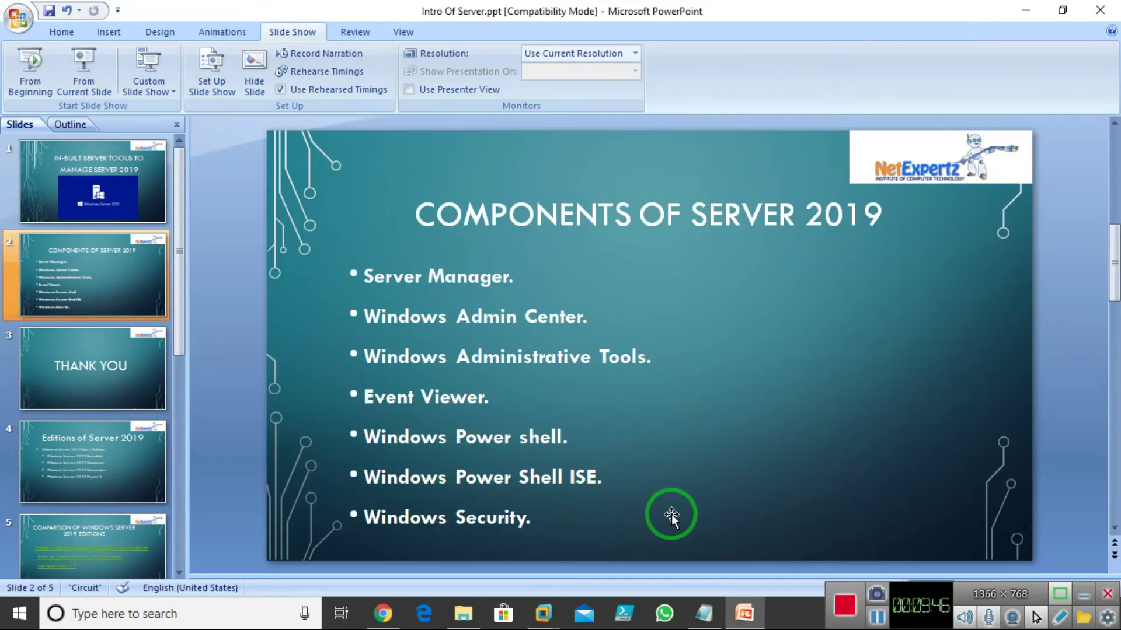
{"action": "left_click", "coordinate": [581, 616]}
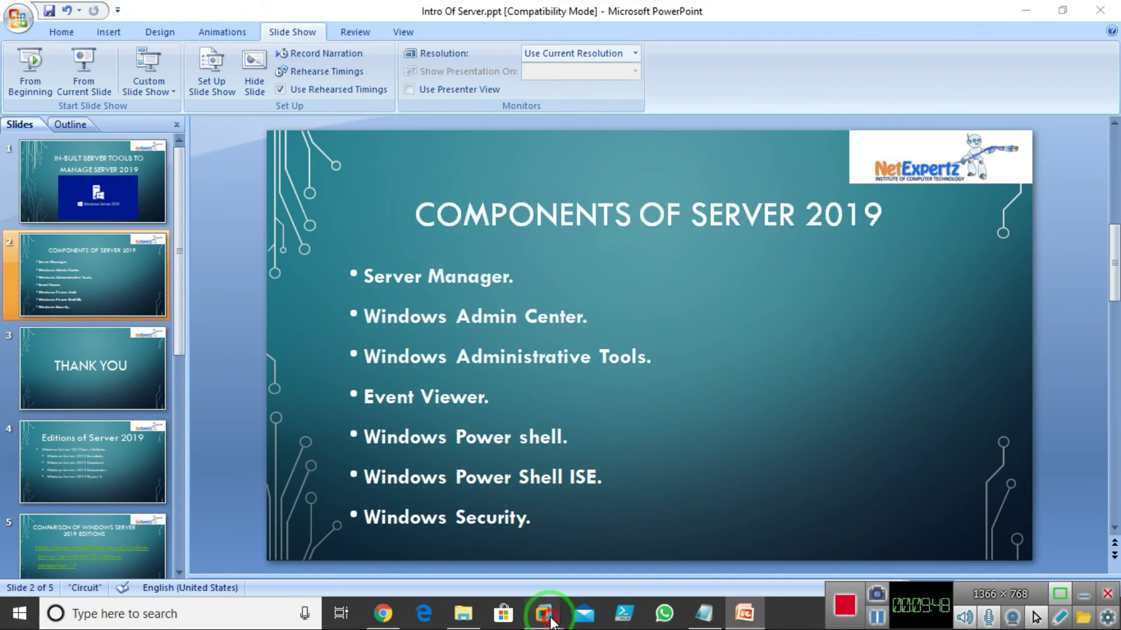
{"action": "left_click", "coordinate": [595, 528]}
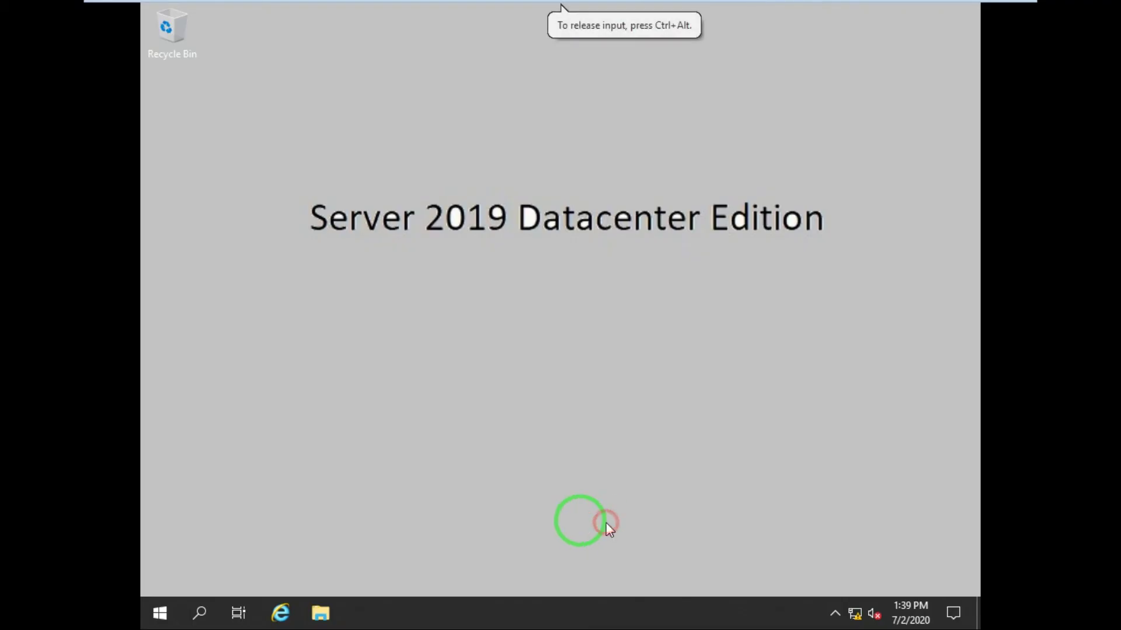
- Open Windows Security, look over its Security at a glance overview of protection areas, and close it
{"action": "left_click", "coordinate": [160, 613]}
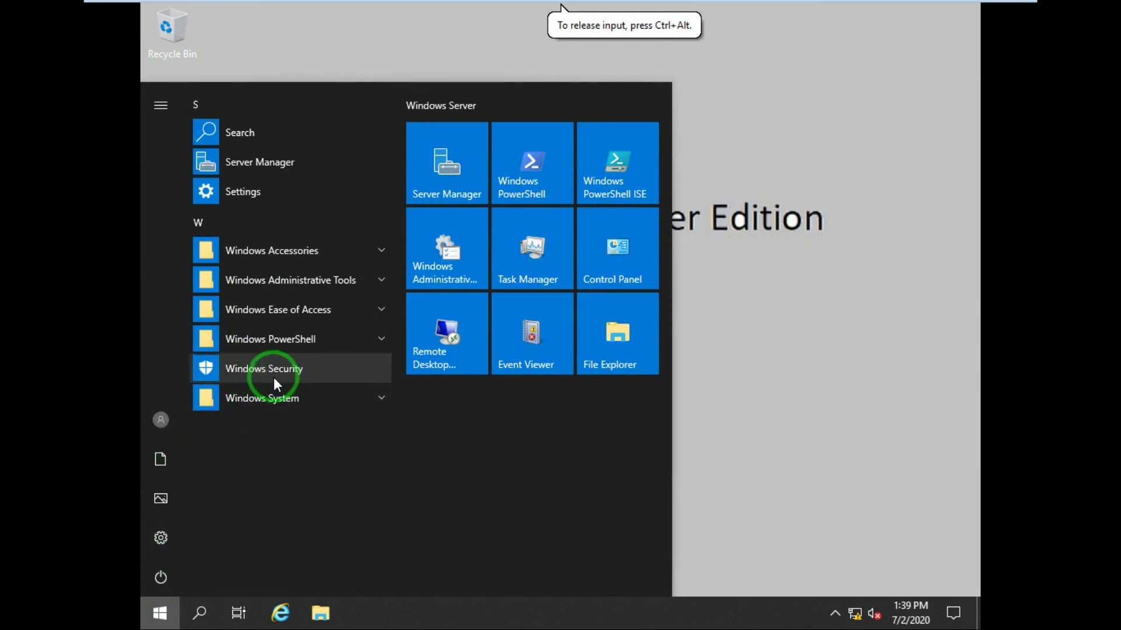
{"action": "left_click", "coordinate": [323, 372]}
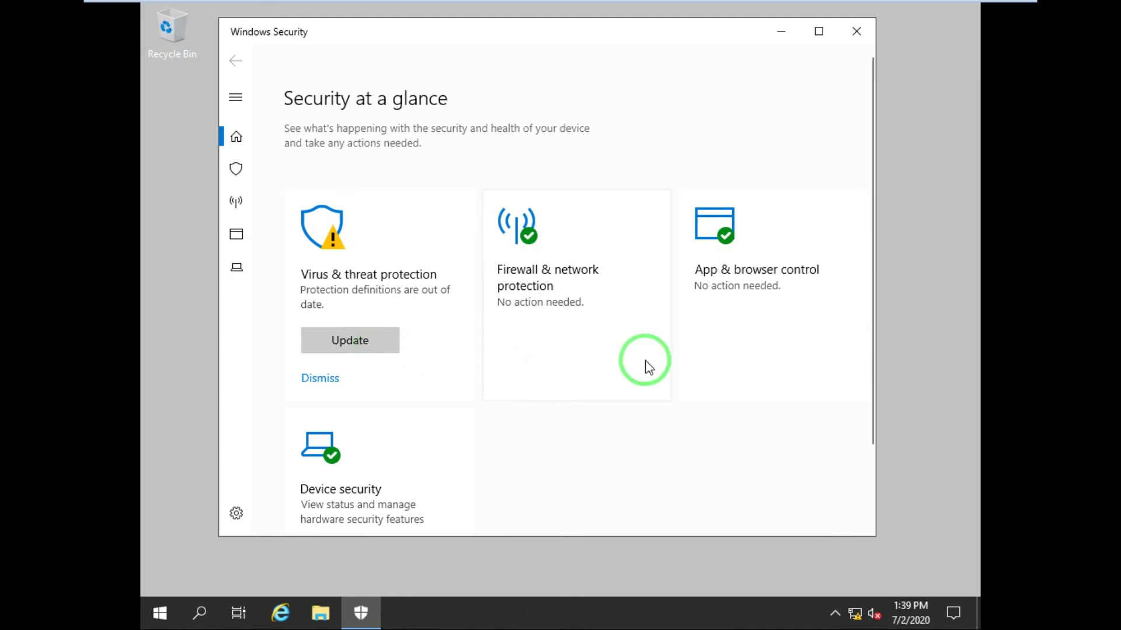
{"action": "left_click", "coordinate": [867, 25]}
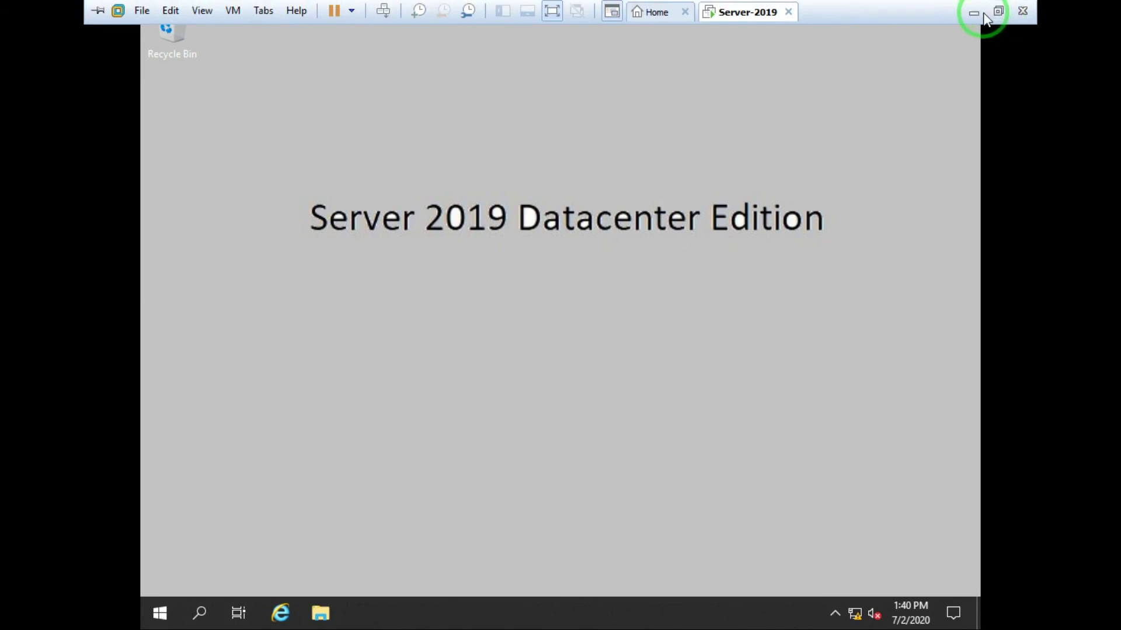
- Switch to PowerPoint and run the slide show from the beginning, advancing to the Components of Server 2019 slide
{"action": "left_click", "coordinate": [986, 12]}
{"action": "key", "text": "F5"}
{"action": "left_click", "coordinate": [587, 349]}
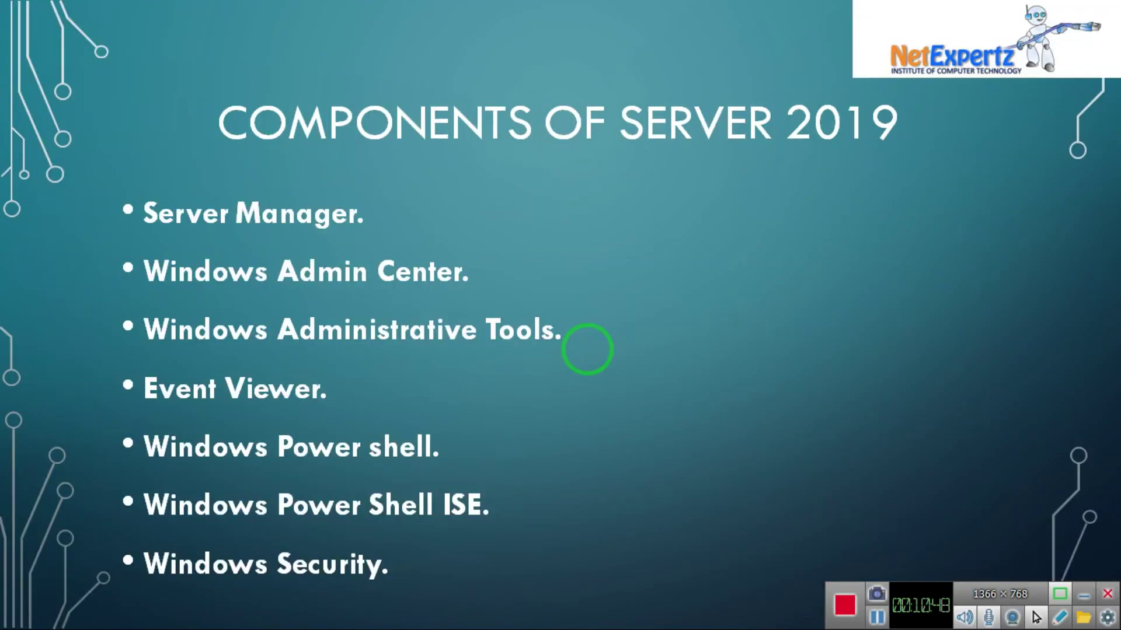